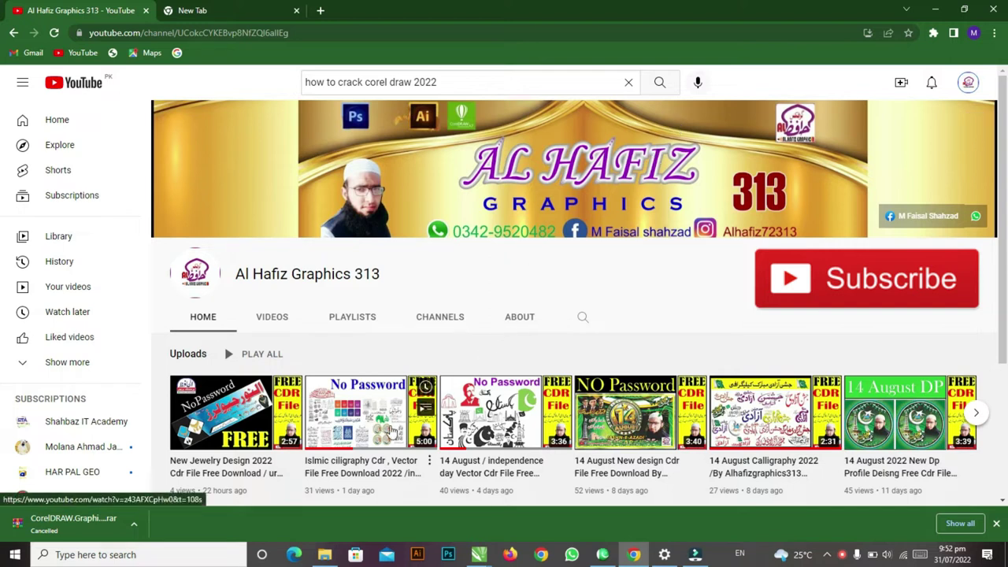
scroll(392, 431, down, 1)
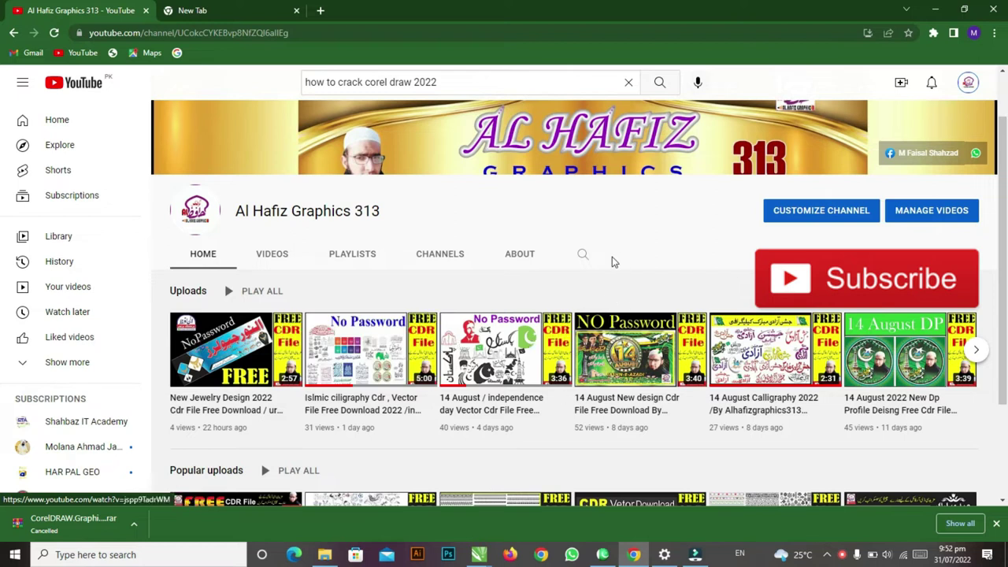
scroll(628, 265, up, 1)
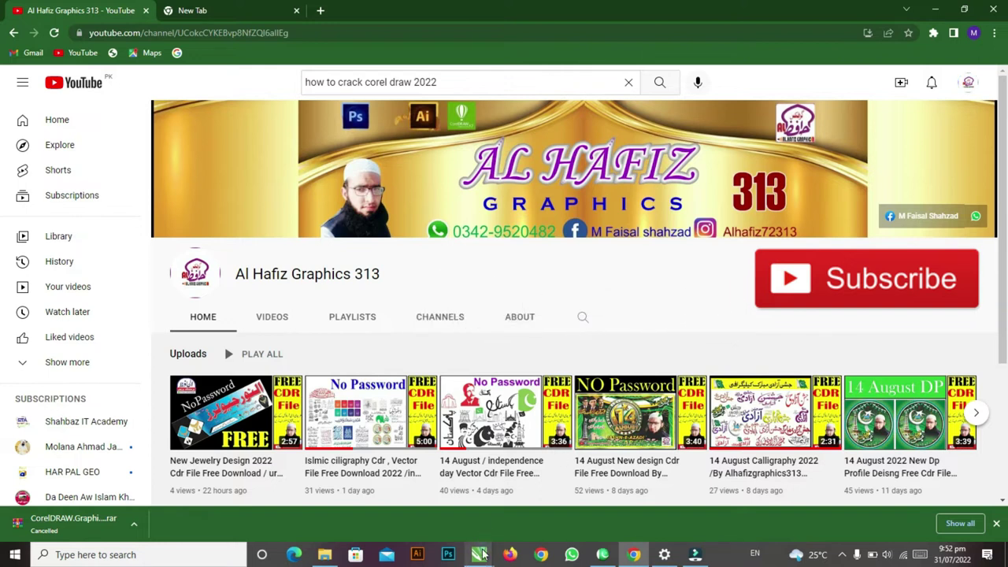
Step: Bring the Antique Borders frames document forward and zoom in on the first group of frames
click(501, 523)
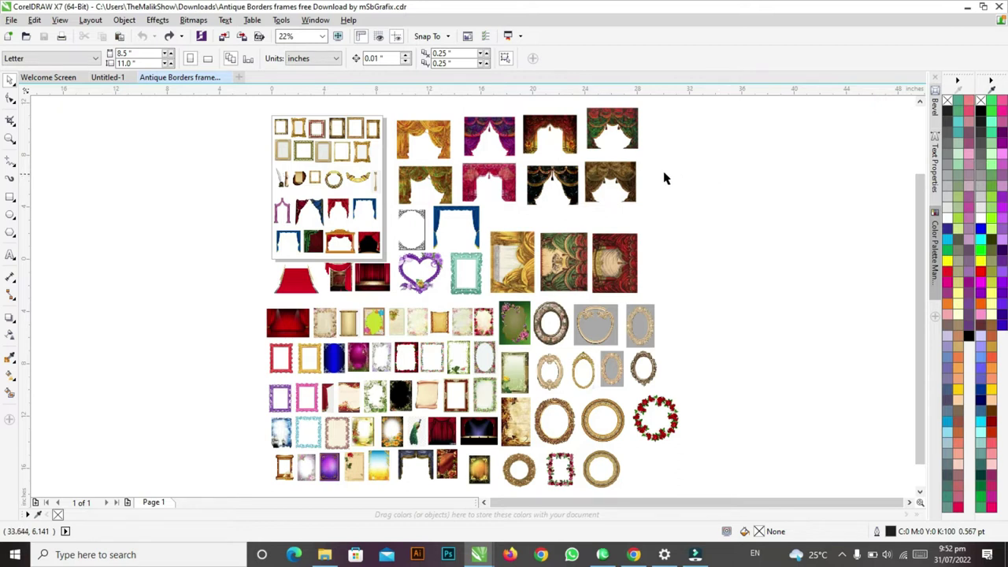
key(z)
drag(266, 111, 391, 257)
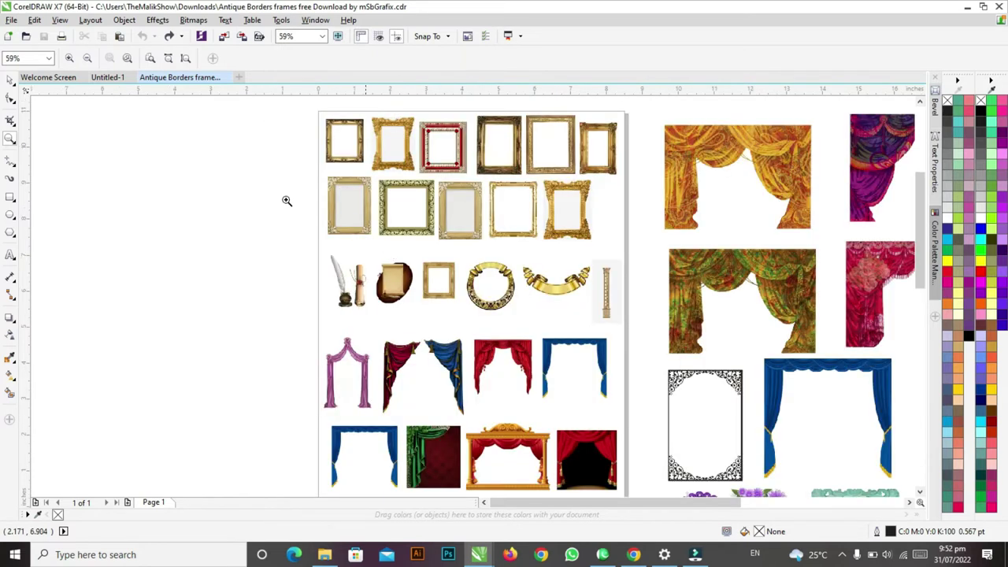
Step: Trial-enlarge the first two small gold frames, moving one left of the page
click(10, 78)
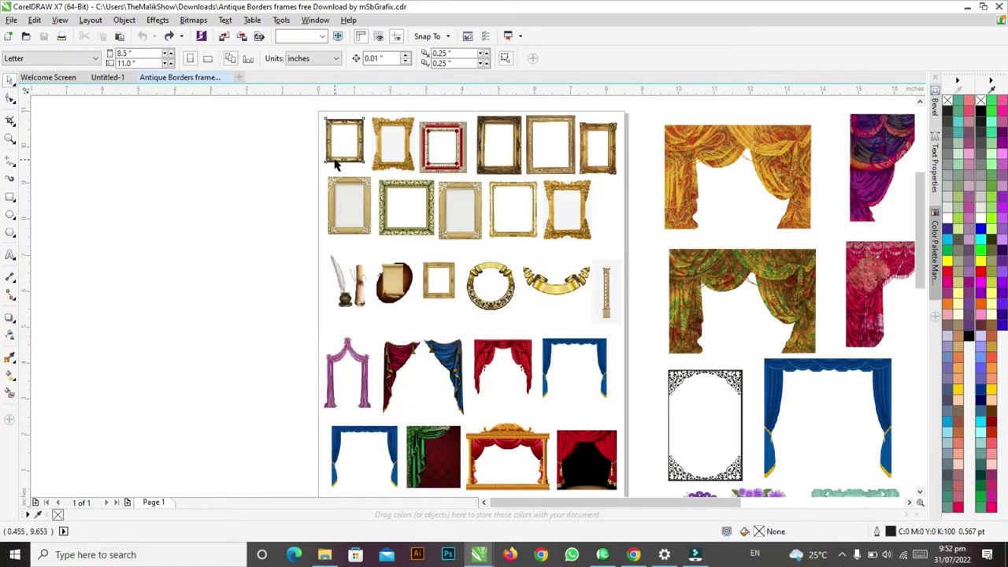
click(338, 150)
drag(323, 162, 169, 358)
drag(248, 288, 118, 292)
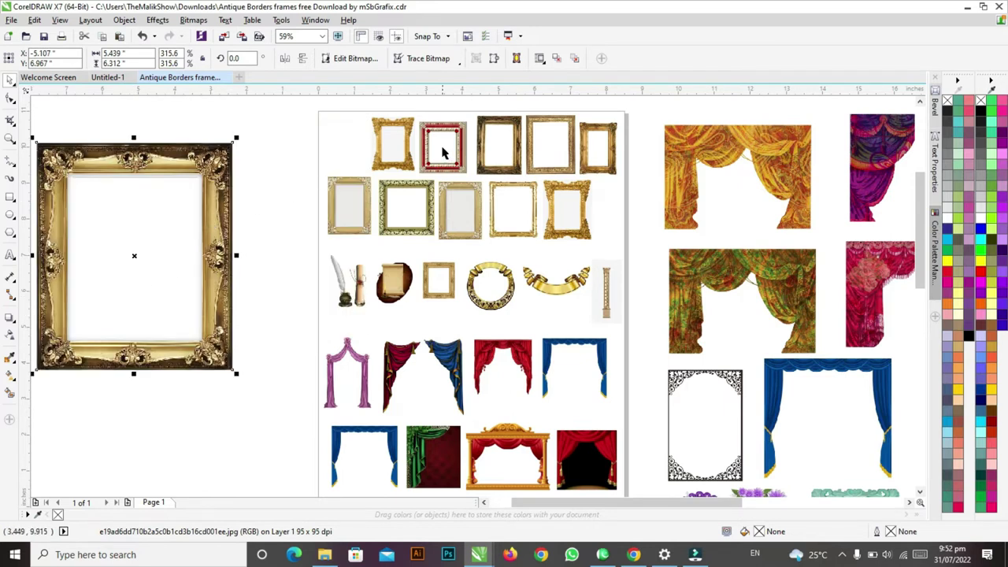
click(408, 159)
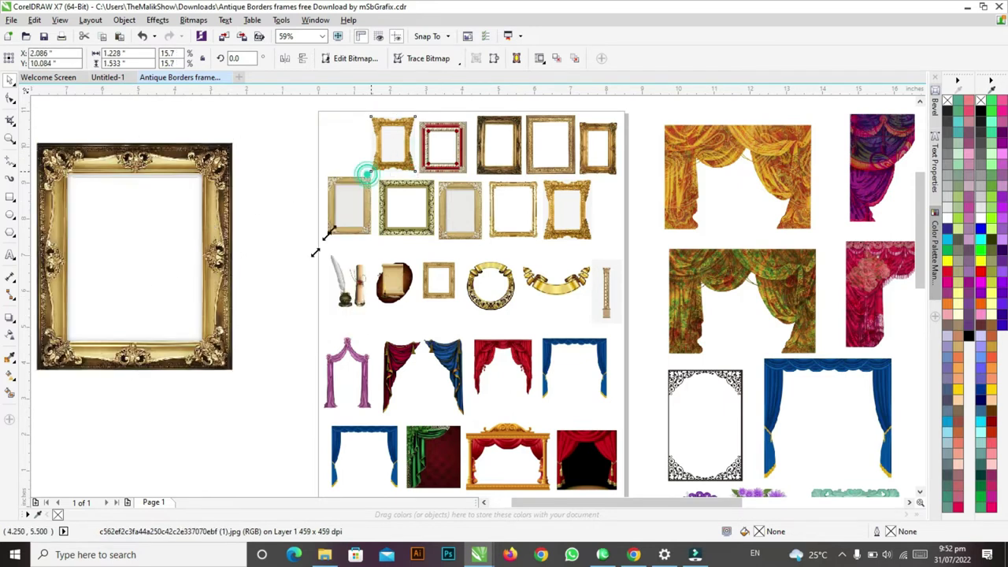
drag(366, 170, 270, 299)
drag(333, 229, 174, 311)
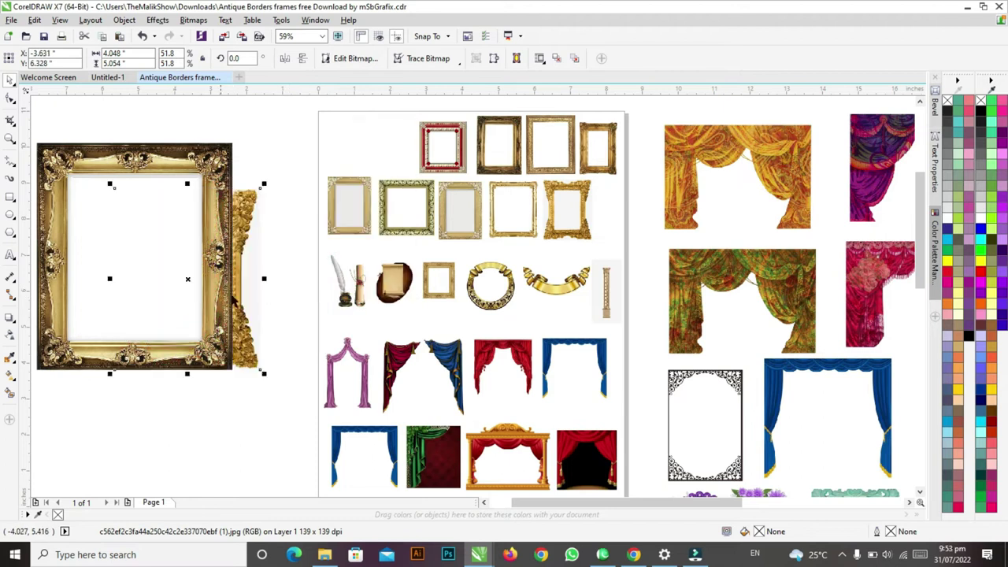
Step: Trial-enlarge a second-row gold frame and the green stage curtain, shifting the curtain up-right
click(353, 231)
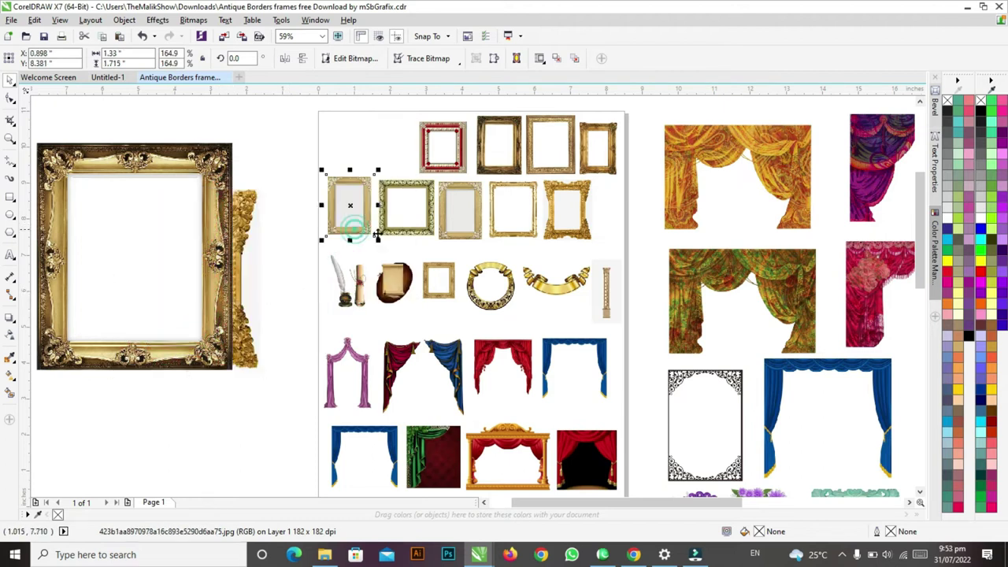
drag(380, 241, 505, 372)
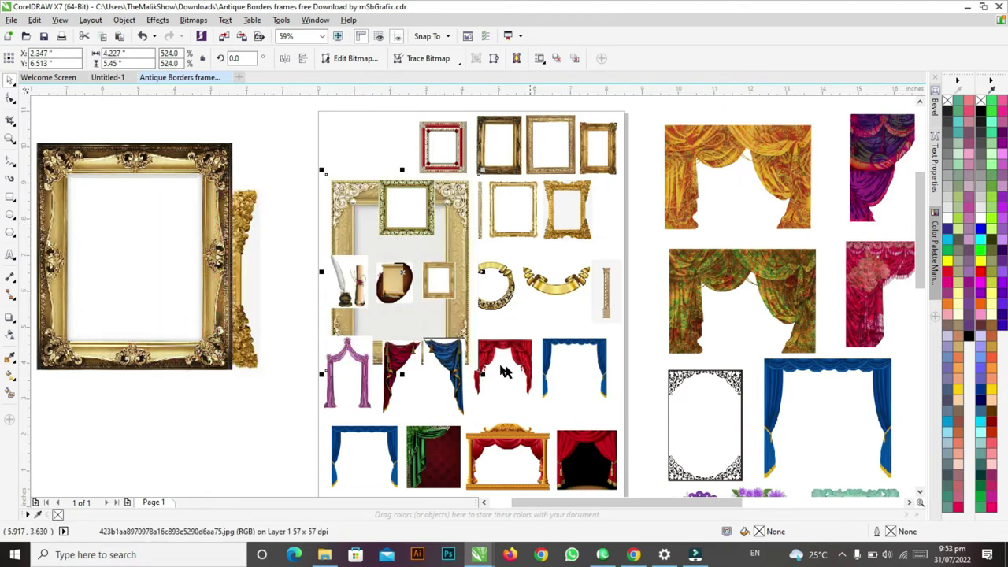
click(544, 293)
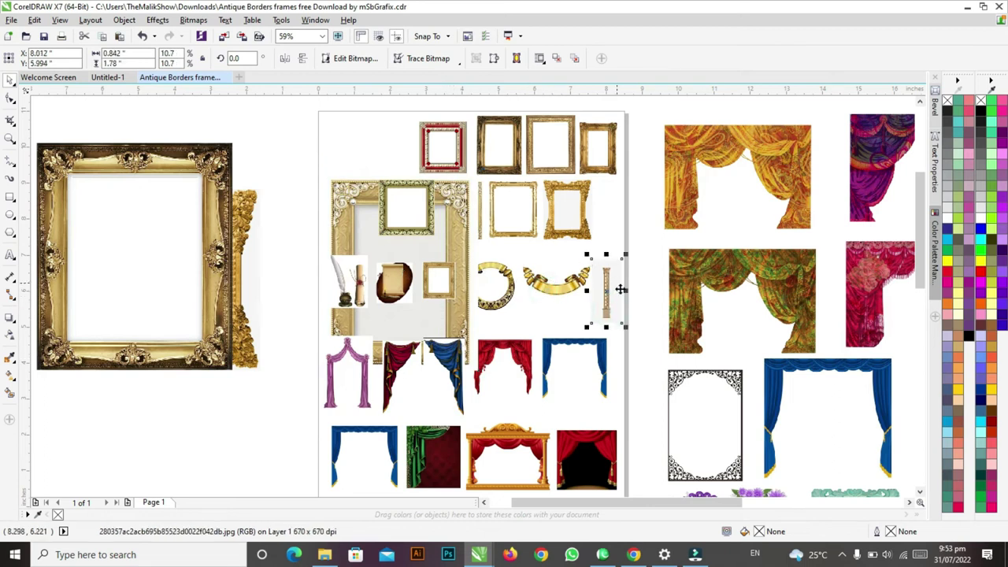
click(683, 327)
drag(655, 359, 515, 457)
mouse_move(658, 349)
mouse_down()
mouse_move(713, 270)
mouse_move(716, 227)
mouse_up()
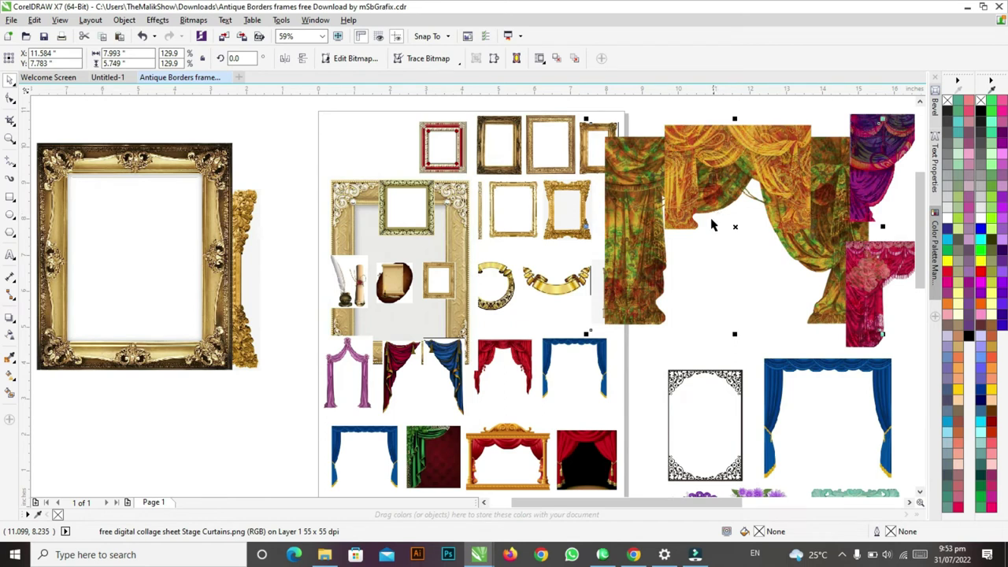
Step: Undo the trial enlargements and moves, restoring the original frame layout
key(ctrl+z)
key(ctrl+z)
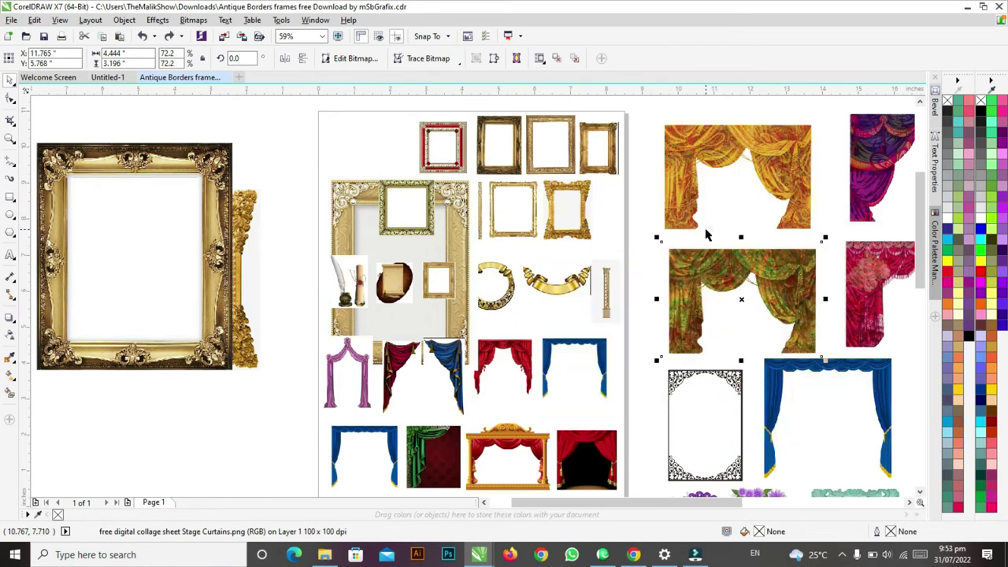
key(ctrl+z)
key(ctrl+z)
key(ctrl+z)
key(ctrl+z)
key(ctrl+z)
scroll(586, 319, down, 3)
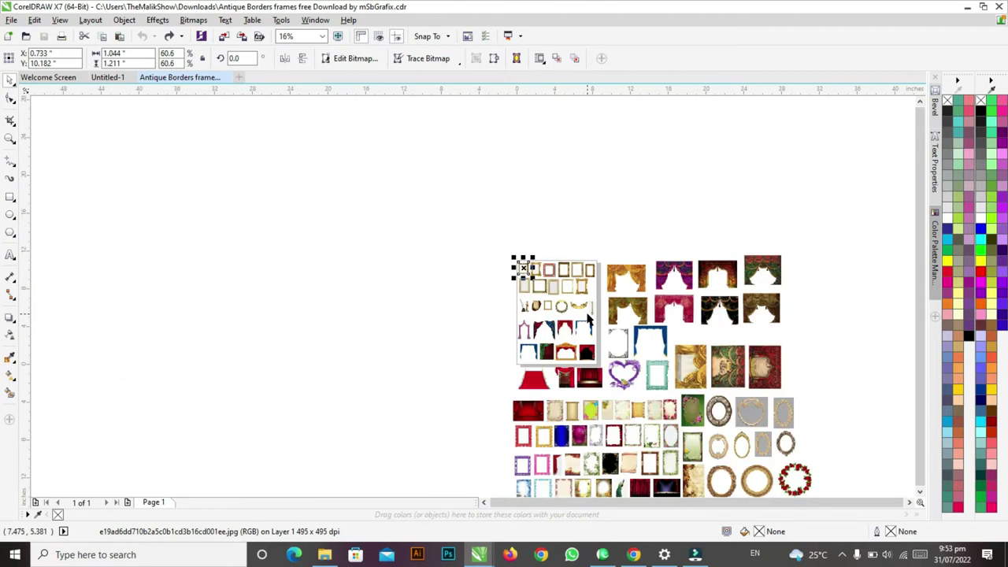
Step: Fit all frames in the window, then zoom in on several frame rows and back out
key(F4)
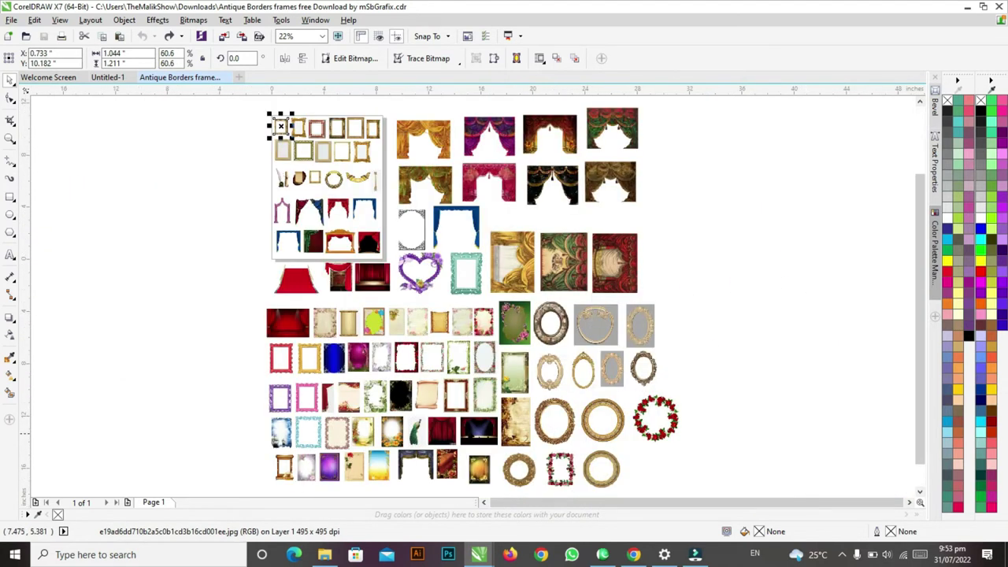
click(199, 350)
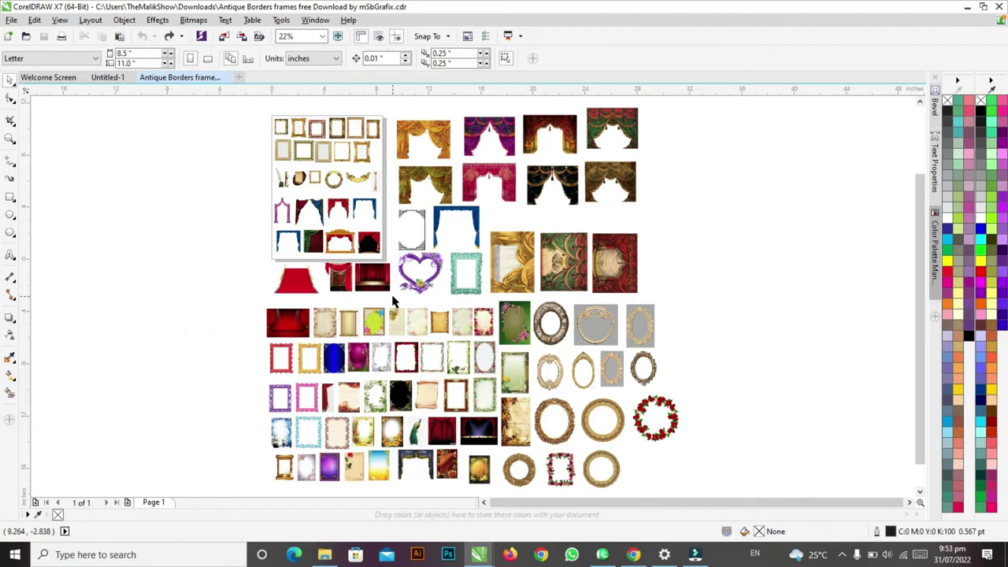
key(z)
drag(252, 408, 410, 487)
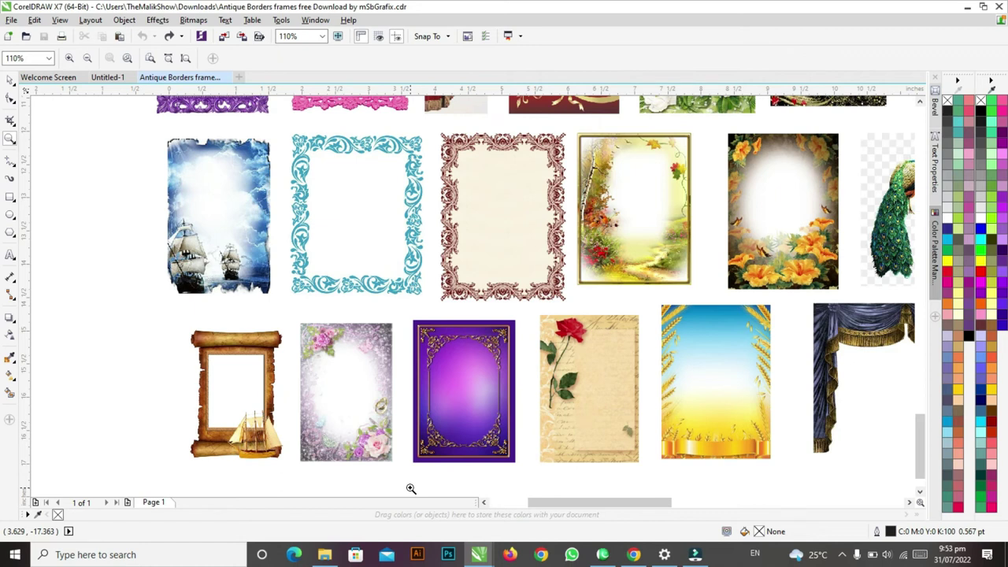
right_click(410, 487)
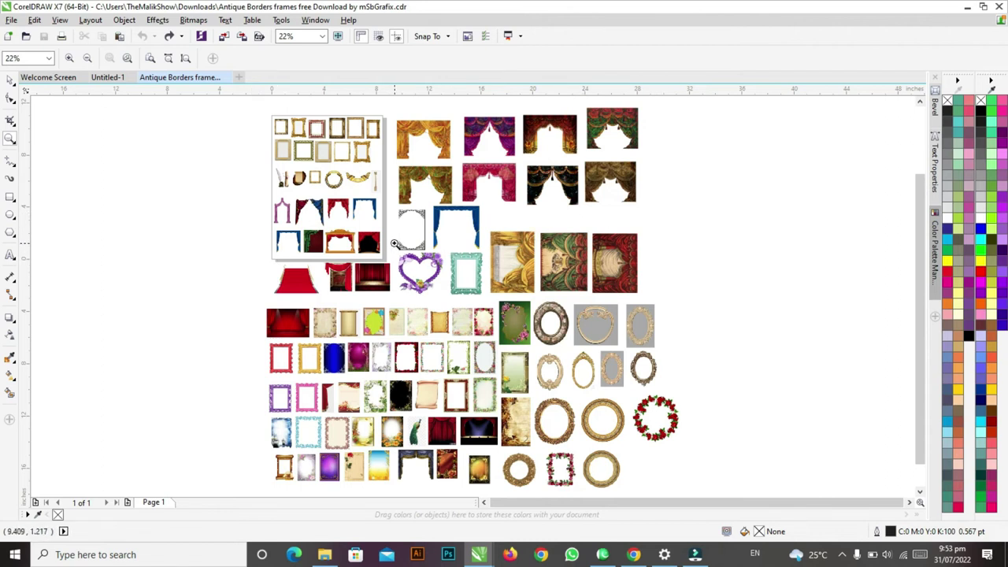
drag(267, 197, 448, 293)
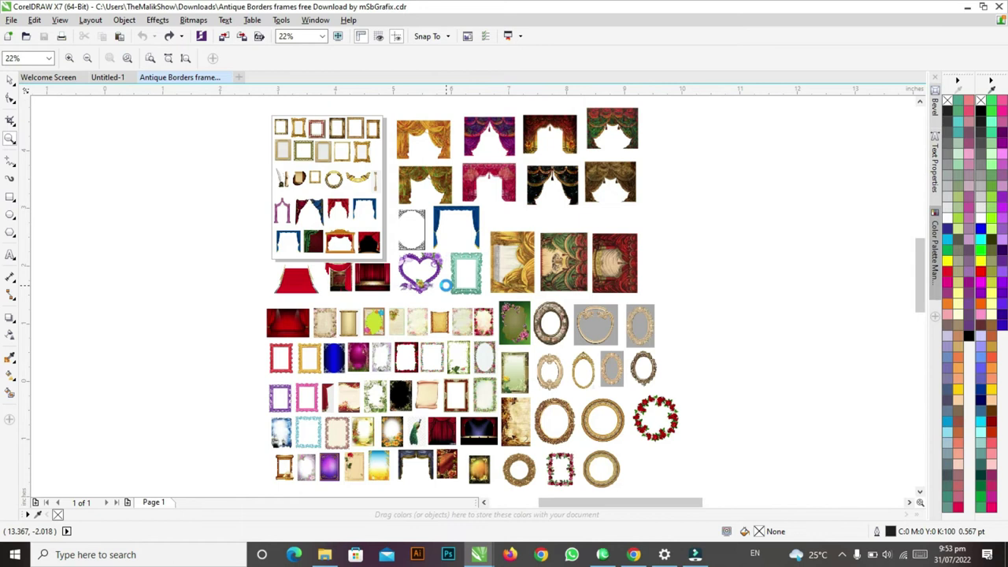
right_click(320, 362)
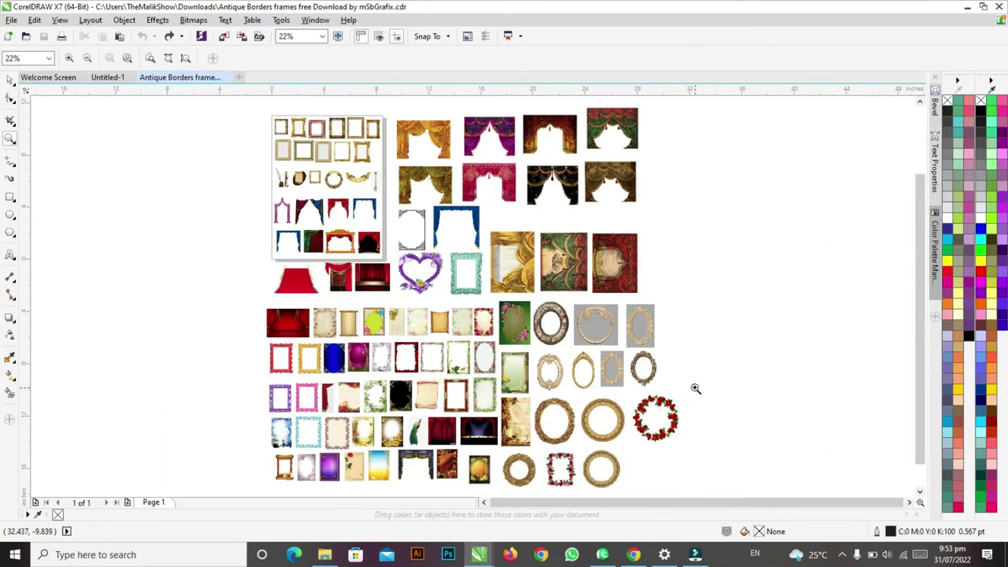
Step: Preview the round gold frames and purple heart frame up close, then return to the Pick tool
scroll(529, 492, down, 1)
click(529, 491)
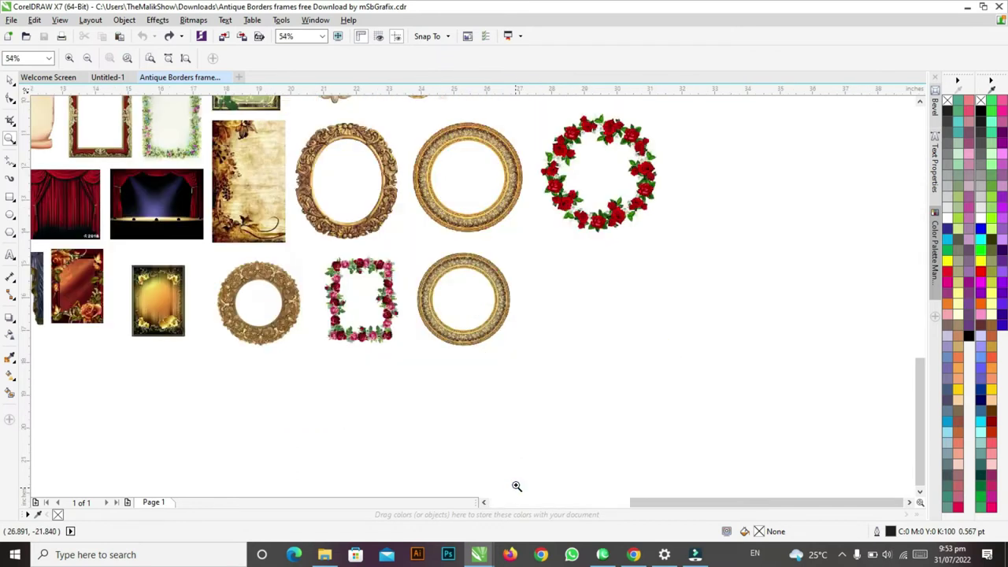
right_click(592, 344)
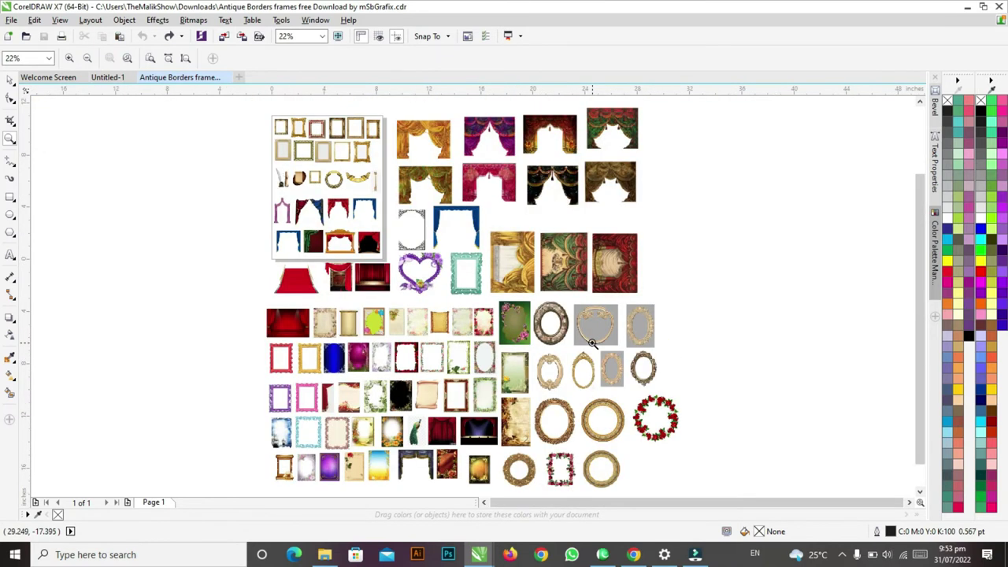
drag(386, 244, 458, 303)
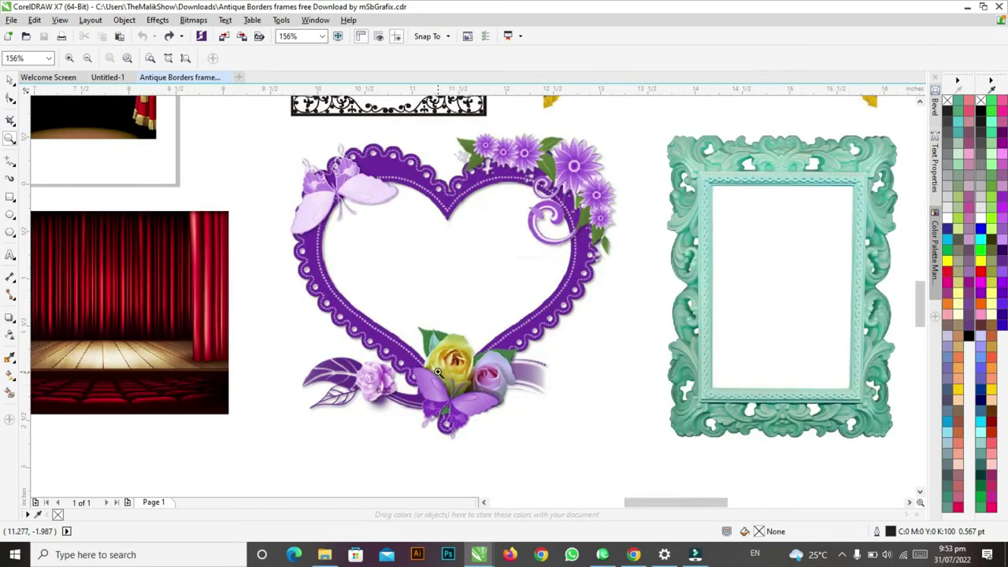
right_click(437, 372)
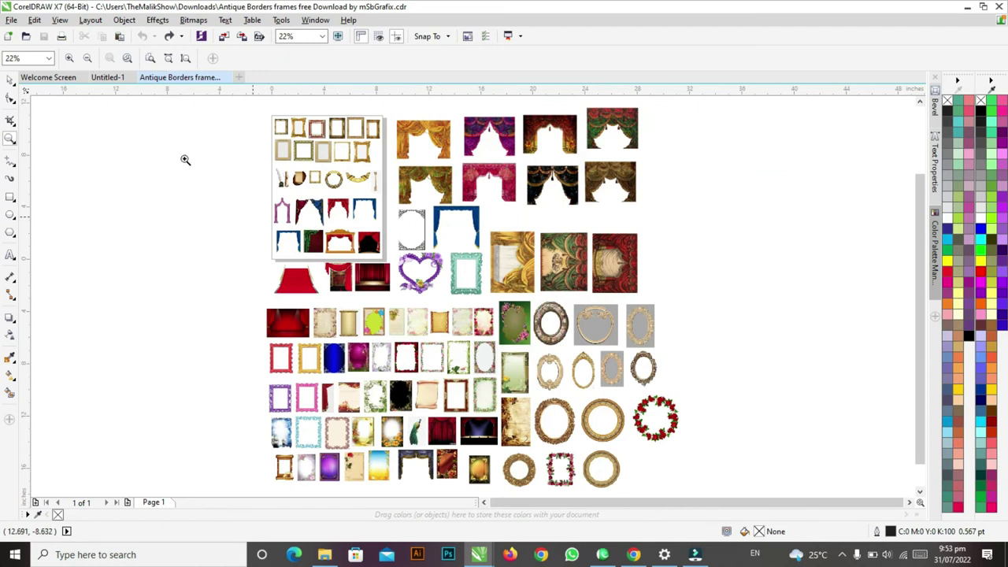
click(10, 79)
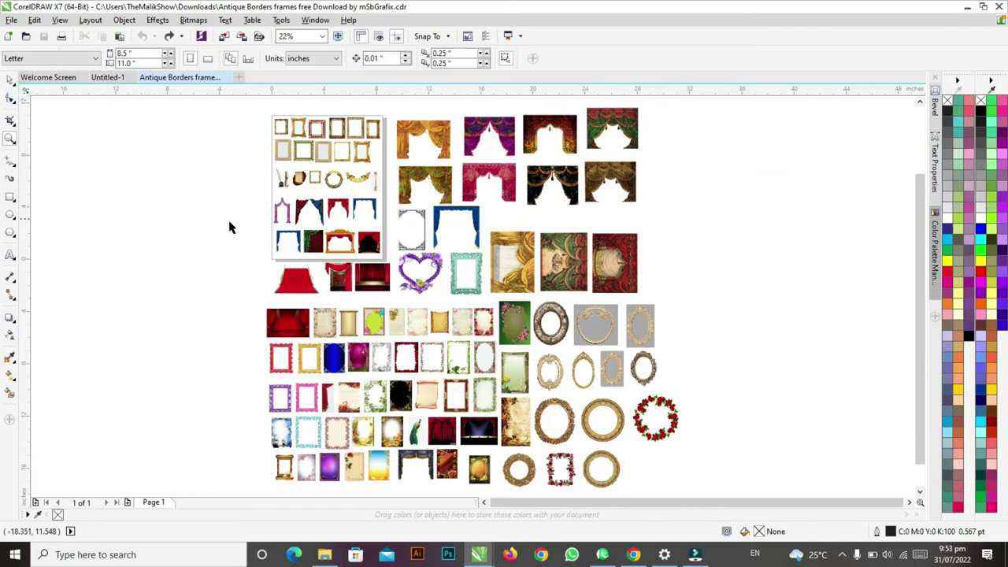